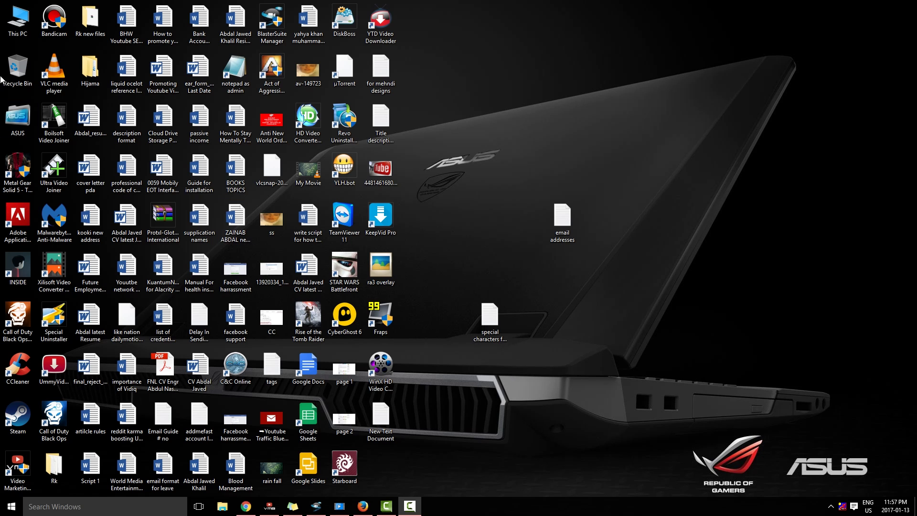
Open the OS (C:) drive Properties from This PC, showing 1.03 GB free of 95.3 GB
double_click(18, 26)
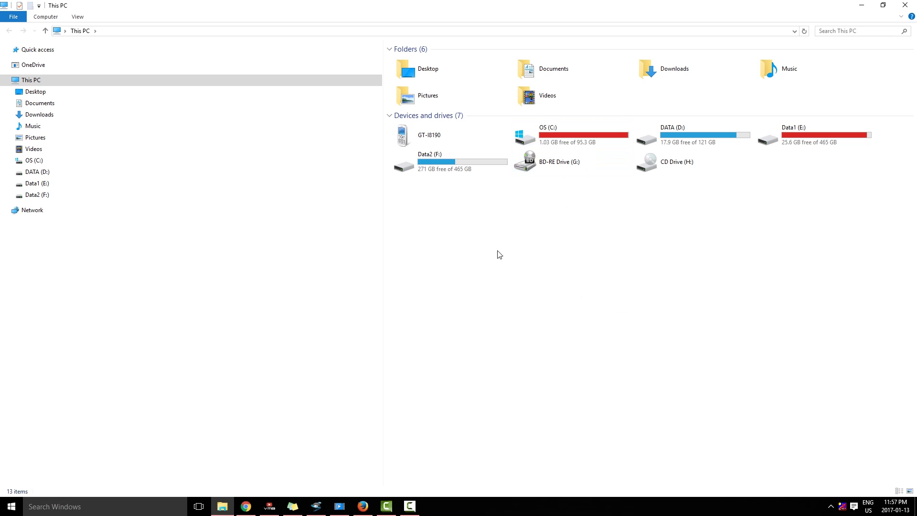
right_click(554, 140)
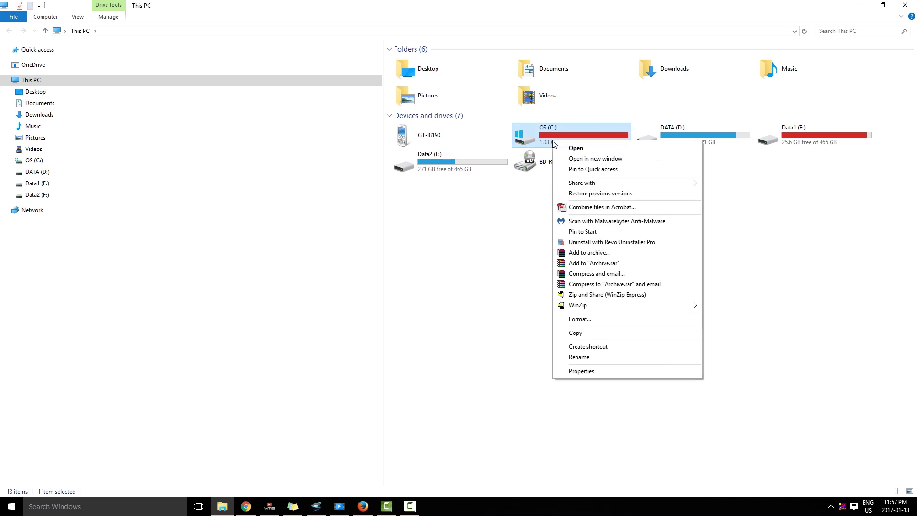
left_click(581, 371)
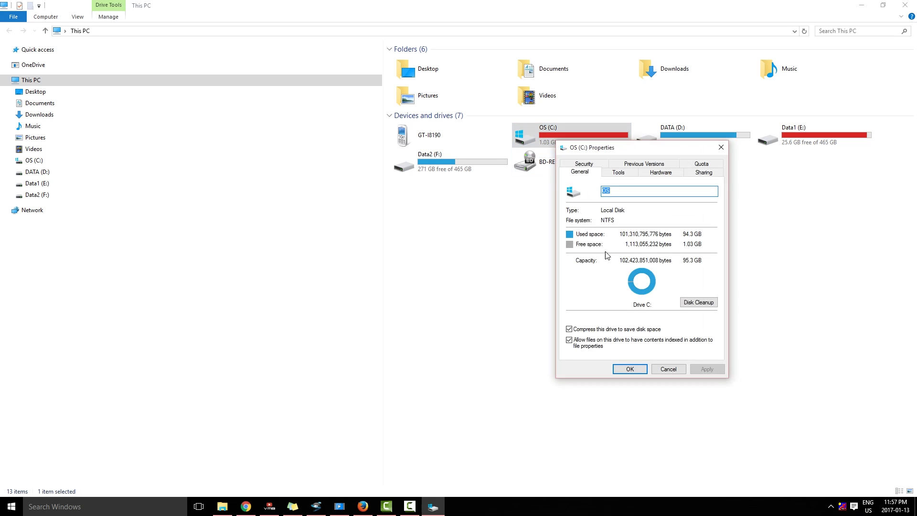
Run Disk Cleanup on drive C, which finds 205 MB of deletable files in five categories
left_click(699, 302)
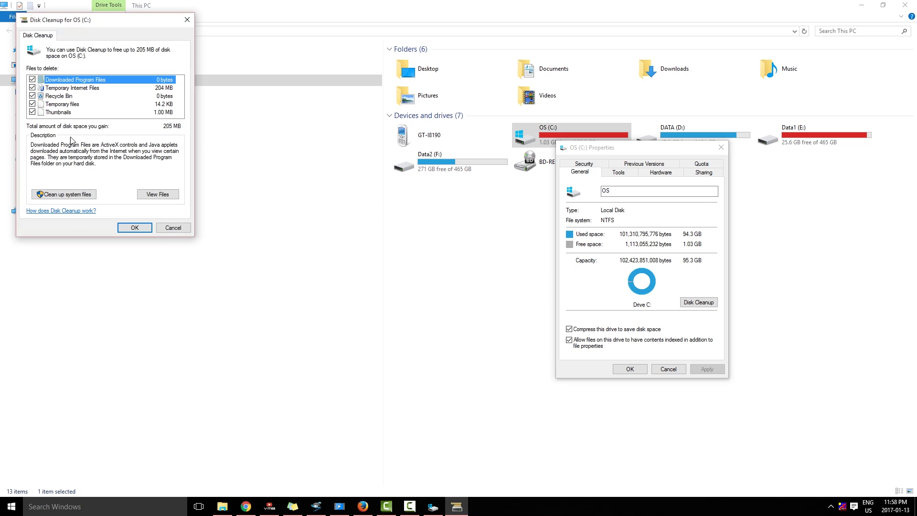
Delete the ticked 205 MB of junk files and refresh the This PC view
left_click(129, 229)
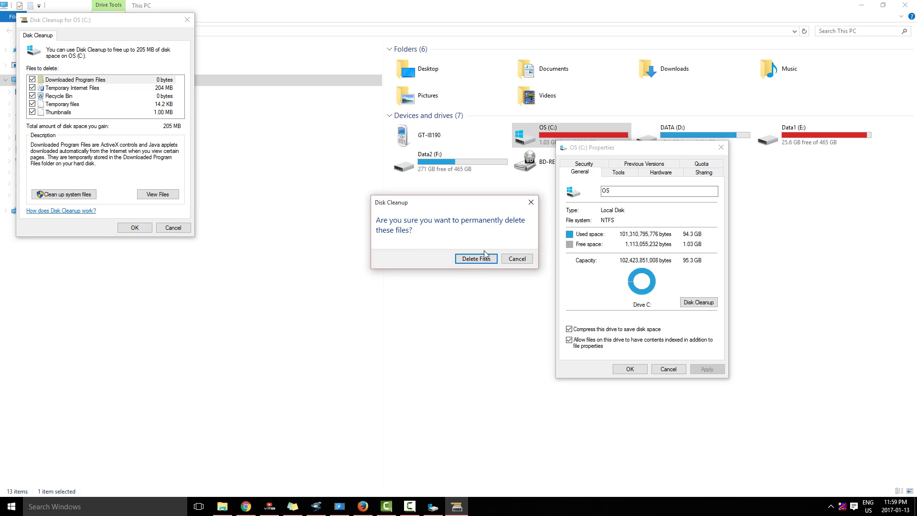
left_click(463, 260)
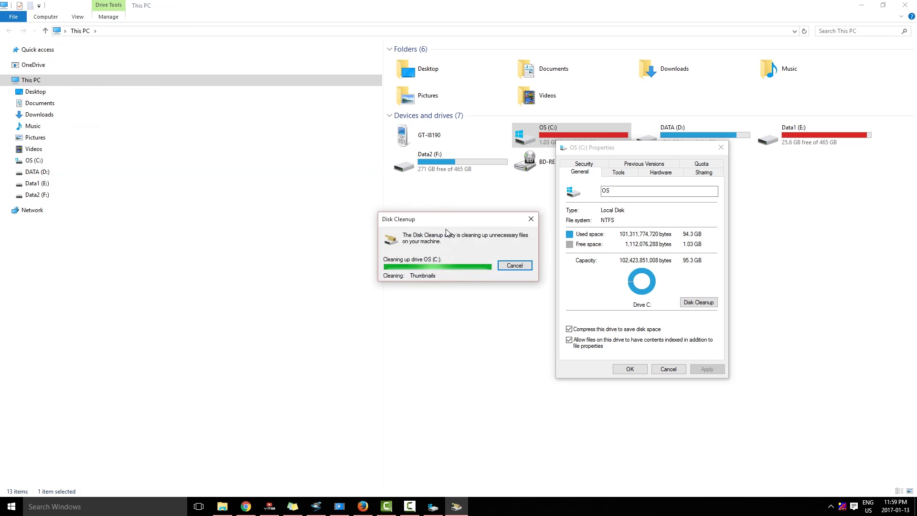
key("Escape")
right_click(472, 246)
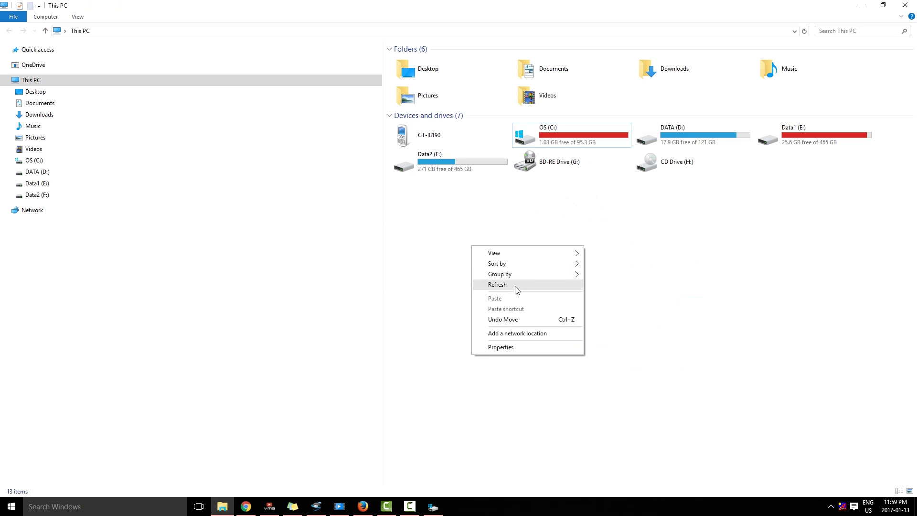
left_click(515, 288)
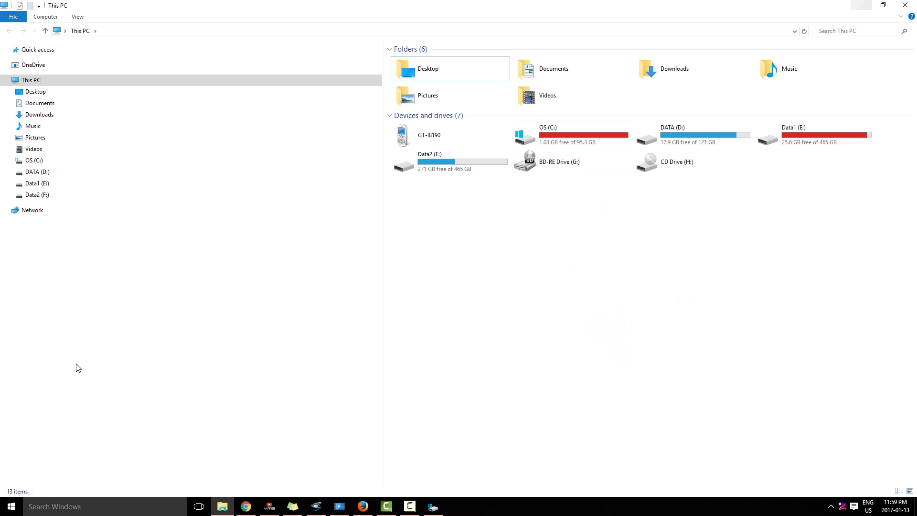
left_click(108, 509)
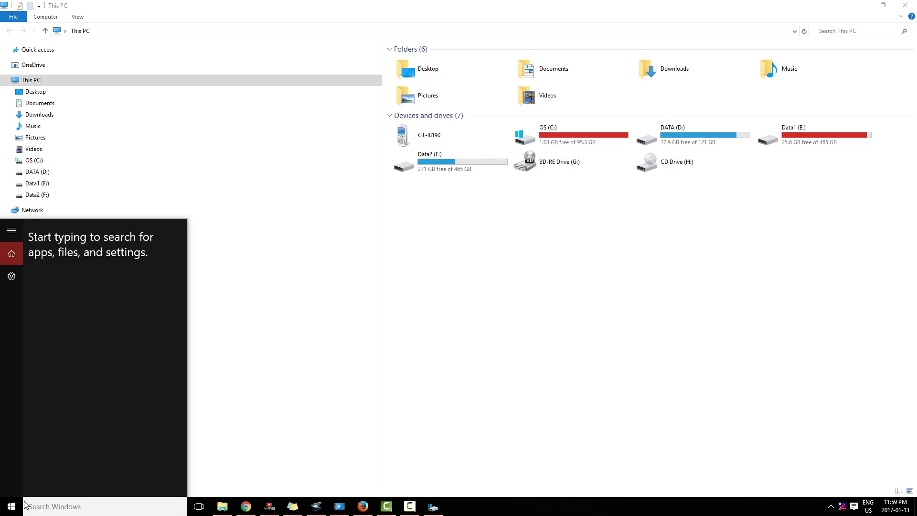
Launch CCleaner via a 'cc' search and clean 7.43 MB of Windows junk files
type("cc")
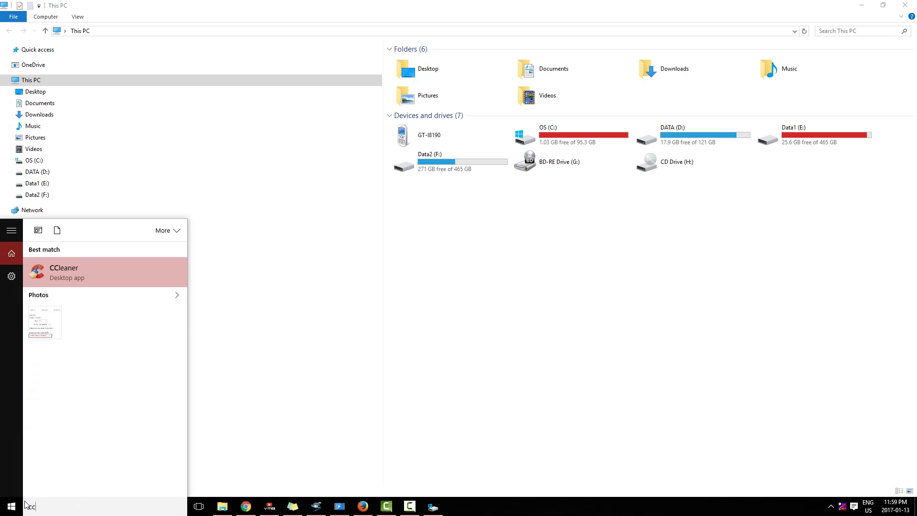
left_click(72, 282)
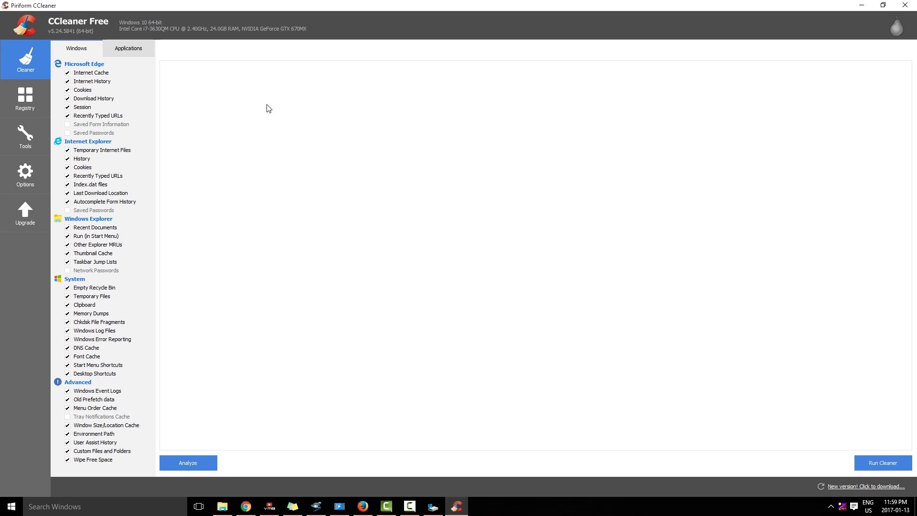
left_click(210, 463)
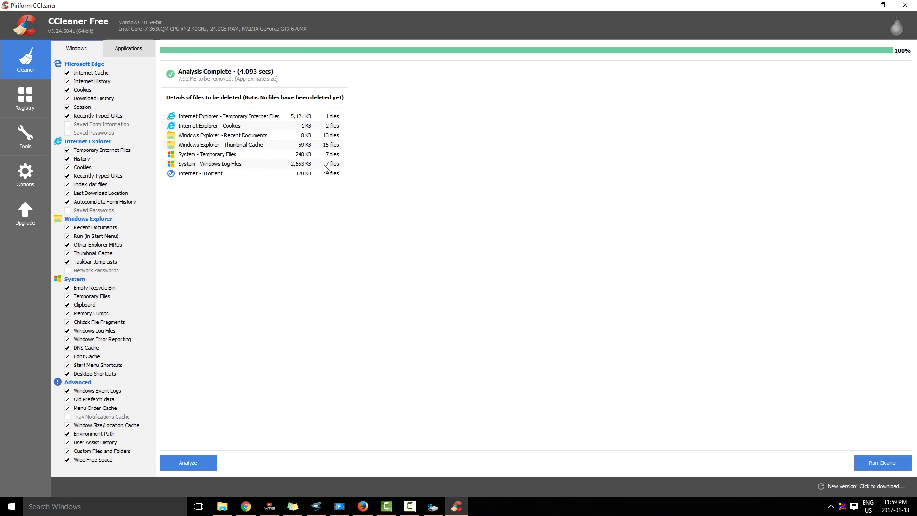
left_click(870, 463)
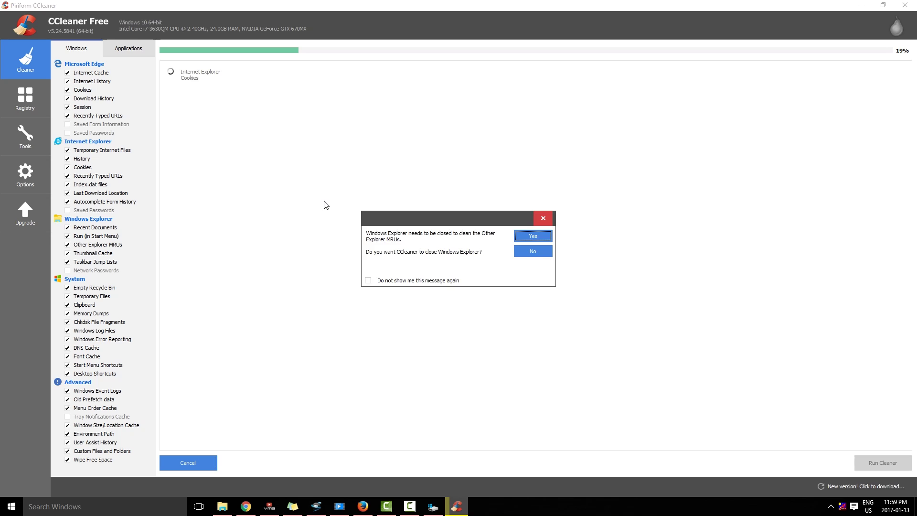
left_click(524, 237)
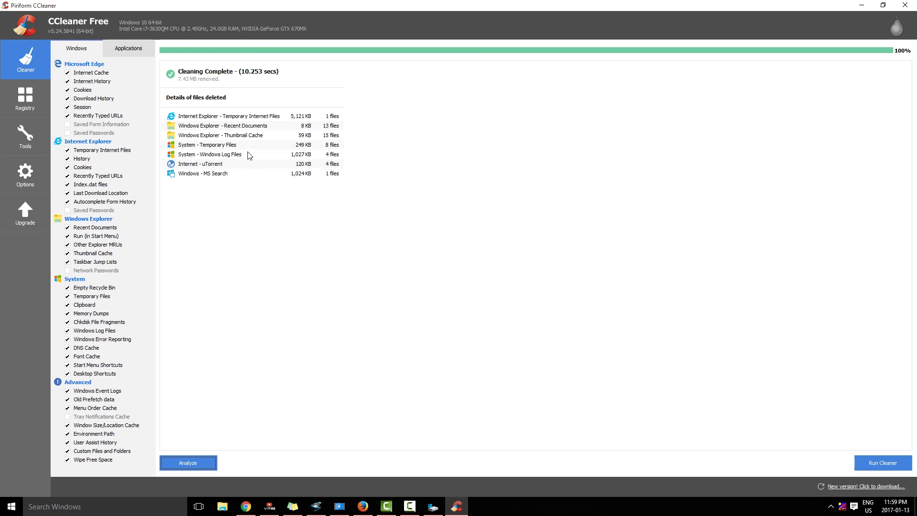
Analyze and clean the Applications category in CCleaner, removing another 8.12 MB
left_click(123, 50)
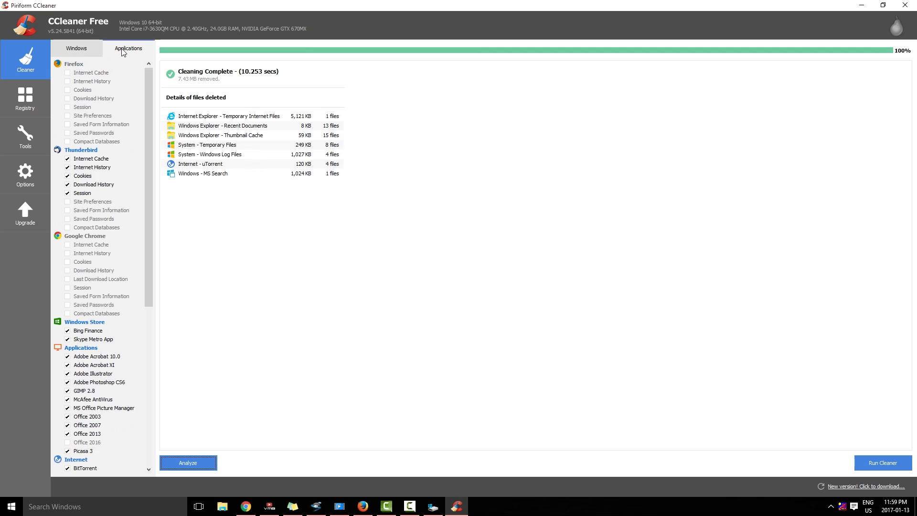
left_click(192, 463)
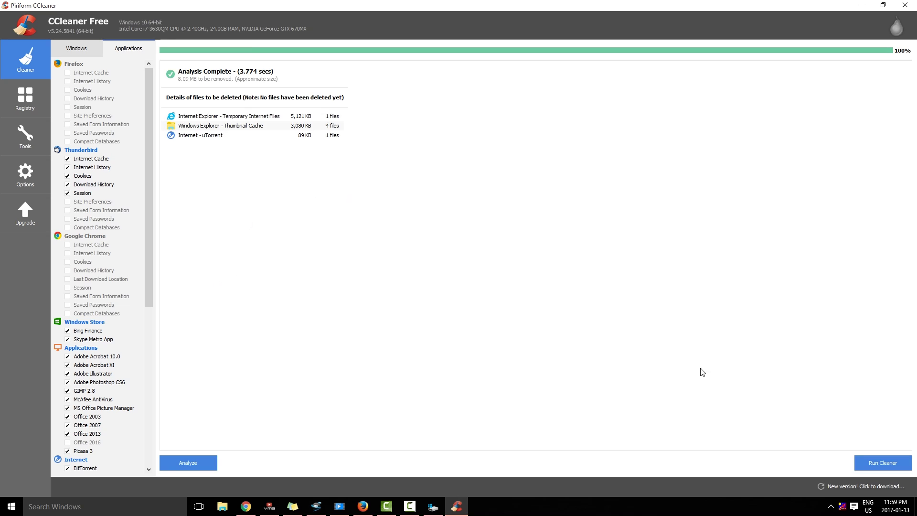
left_click(866, 465)
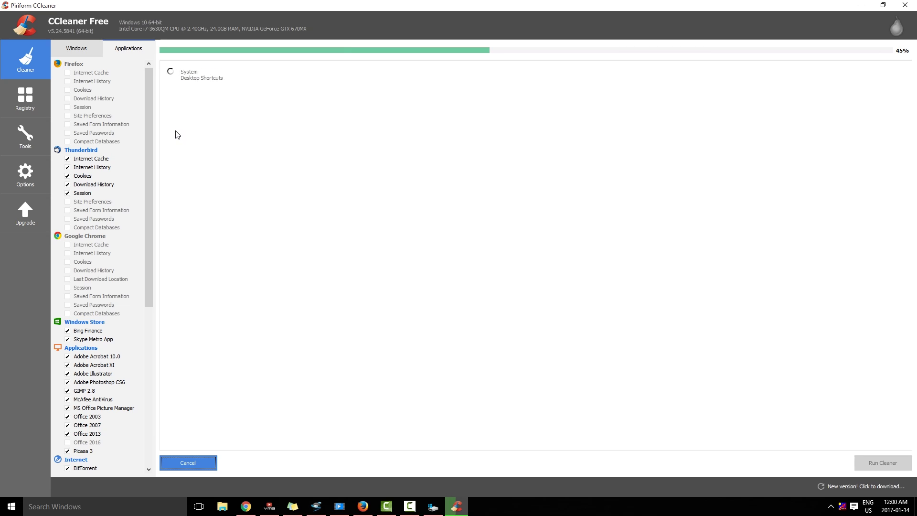
left_click(862, 6)
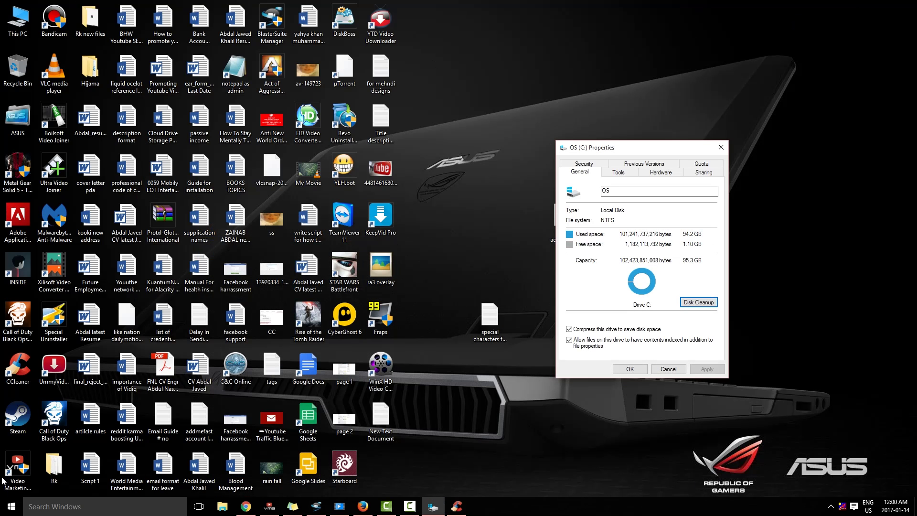
Delete the 103 MB Get Free Subscribers video from the Videos folder
double_click(17, 22)
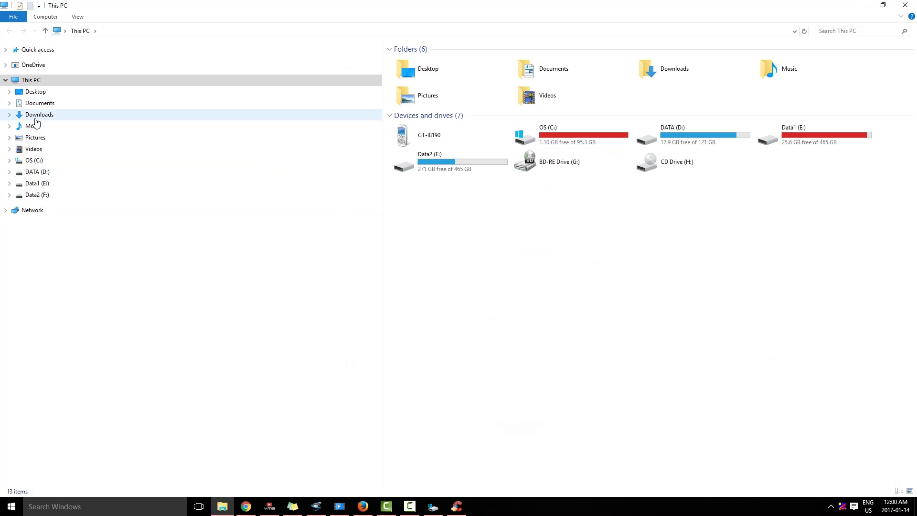
left_click(54, 139)
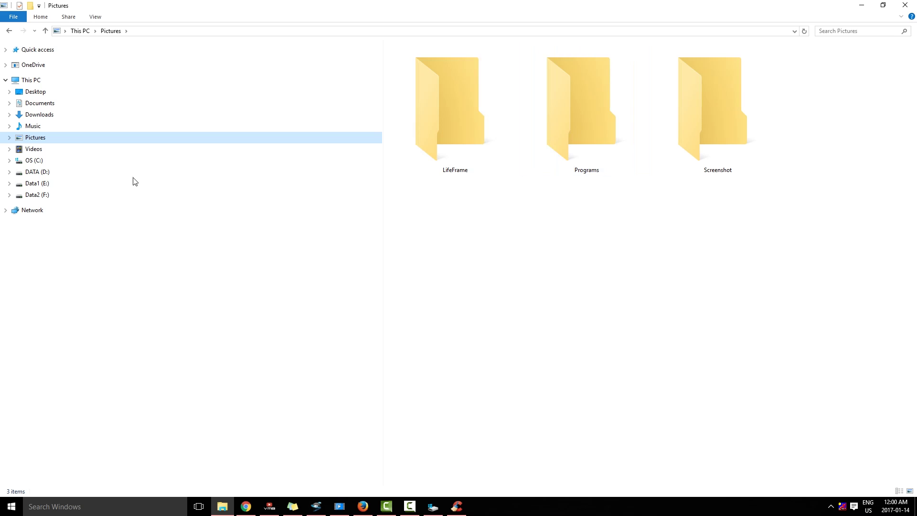
left_click(57, 151)
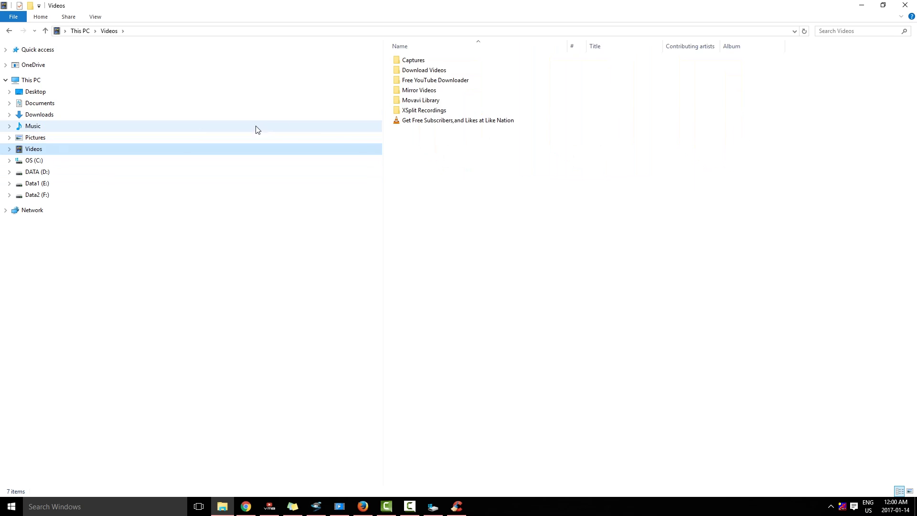
right_click(410, 123)
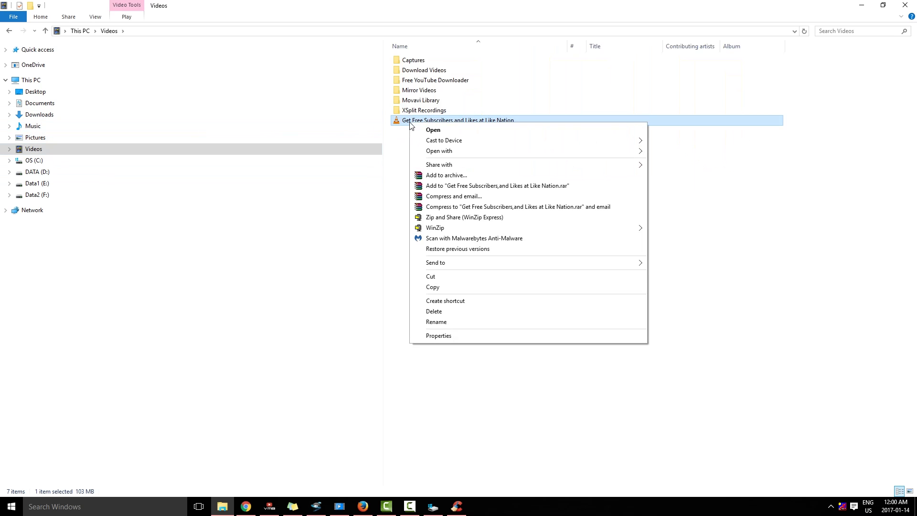
left_click(446, 311)
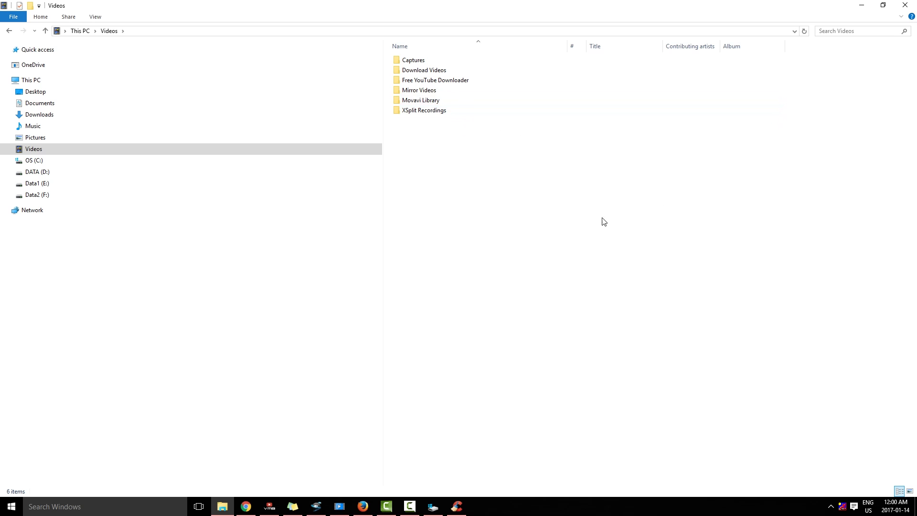
Empty the Recycle Bin from the desktop
left_click(915, 506)
right_click(18, 71)
left_click(40, 91)
left_click(494, 292)
Launch Voice Recorder via a 'record' search and open the recordings' file location
left_click(94, 511)
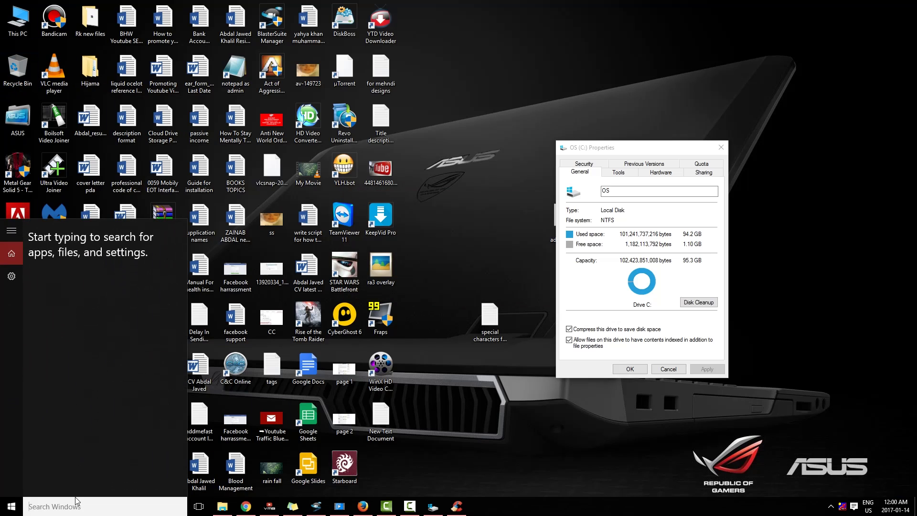
type("record")
key("Return")
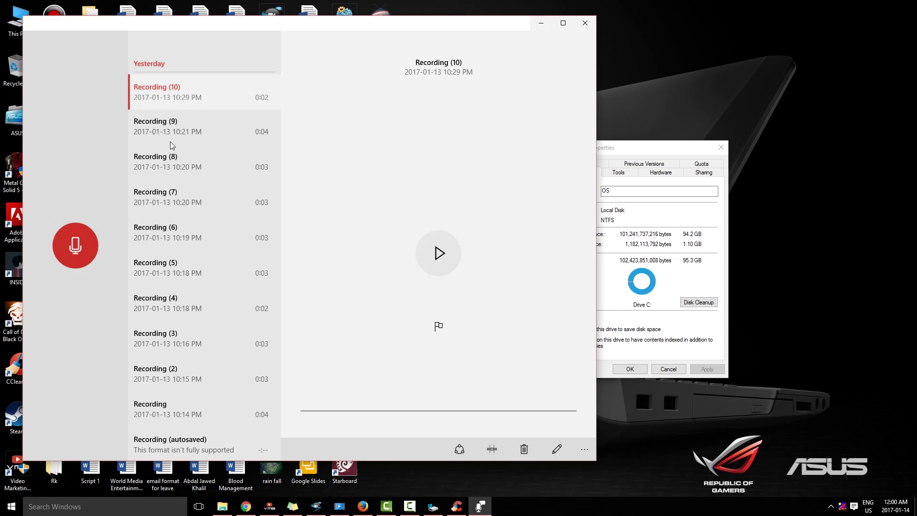
right_click(207, 83)
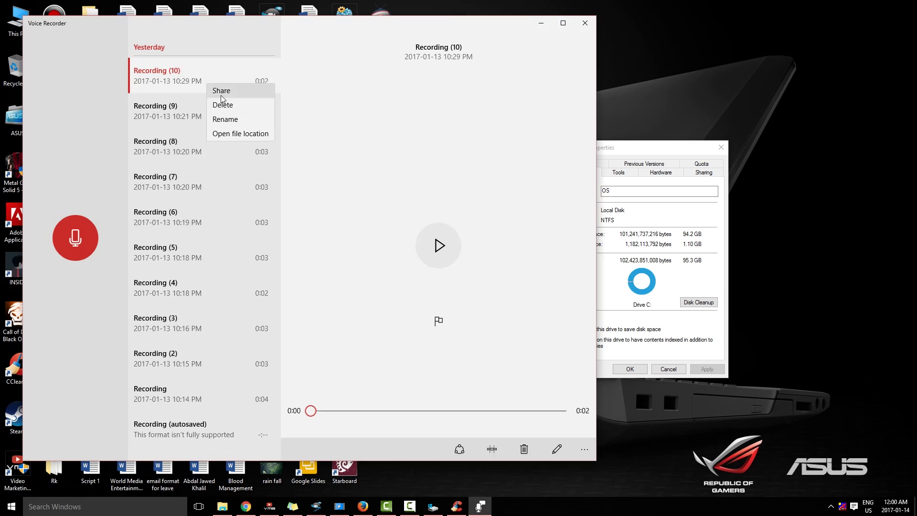
left_click(256, 132)
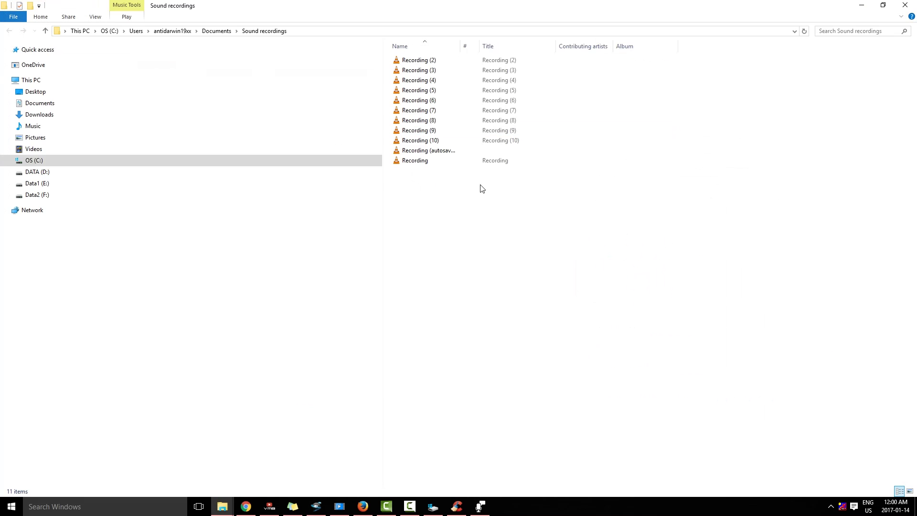
Delete all eleven recordings (686 KB) from Sound recordings, then empty the Recycle Bin again
left_click_drag(482, 189, 439, 46)
right_click(441, 80)
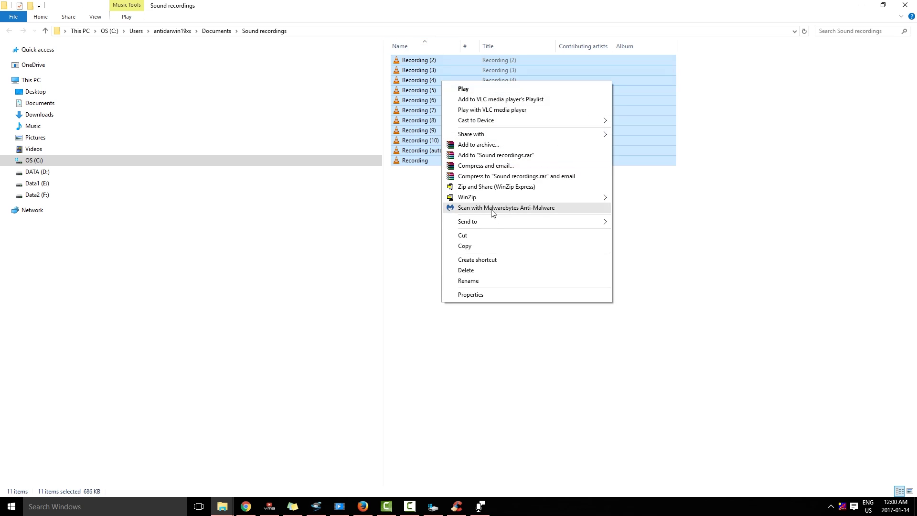
left_click(500, 270)
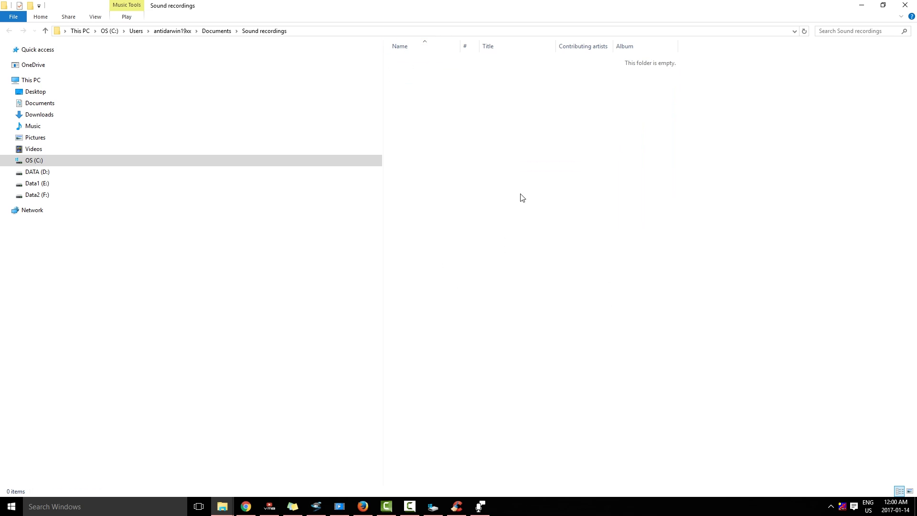
left_click(905, 4)
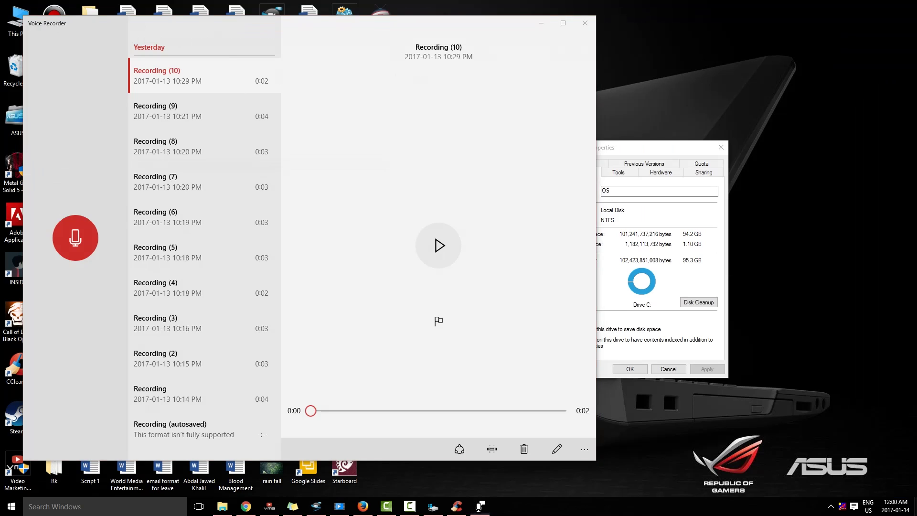
left_click(480, 506)
right_click(27, 67)
left_click(60, 84)
Confirm emptying the Recycle Bin, verify drive C shows 1.20 GB free, and close its Properties
left_click(484, 269)
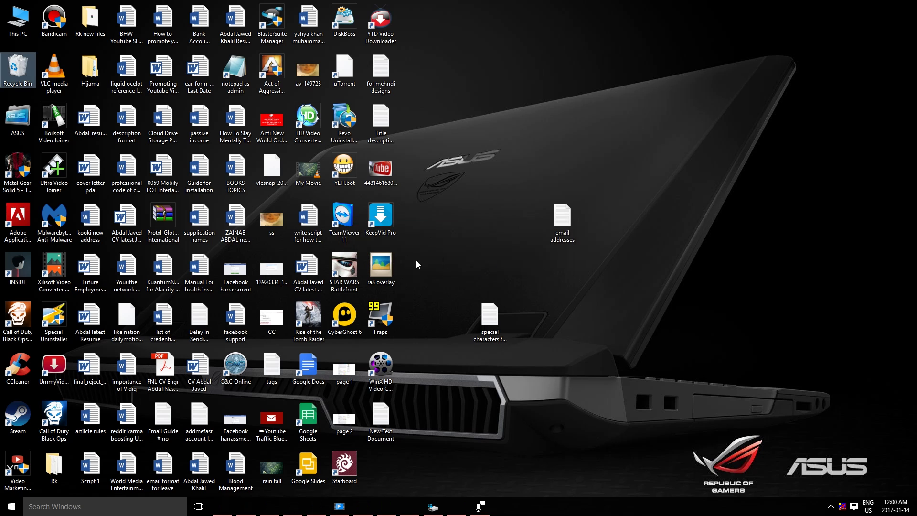
double_click(17, 20)
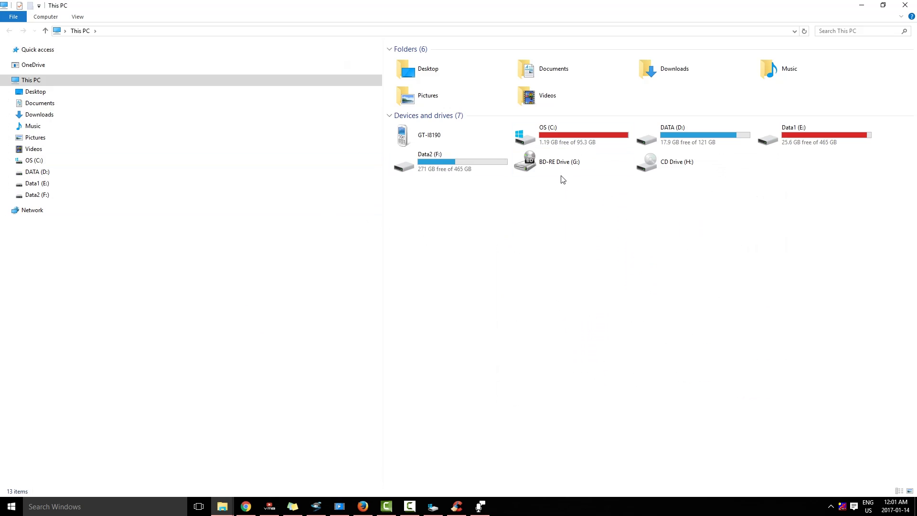
left_click(862, 5)
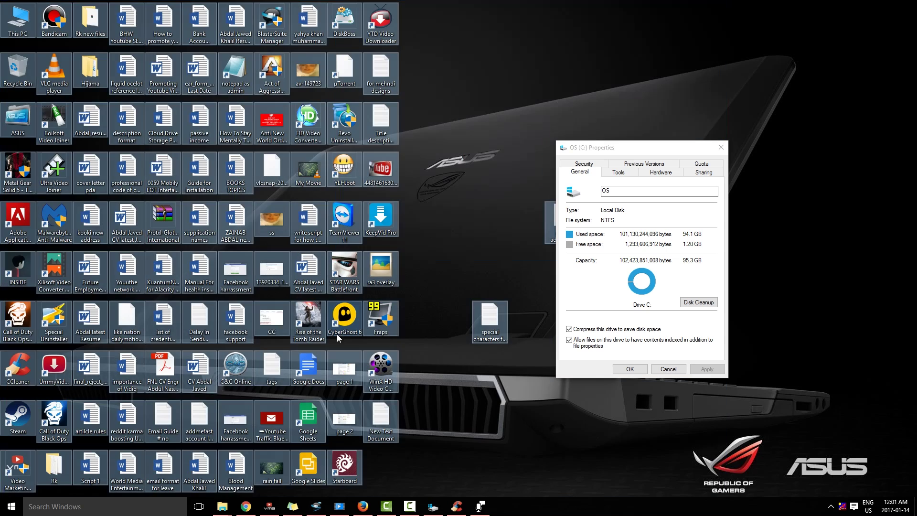
left_click(479, 340)
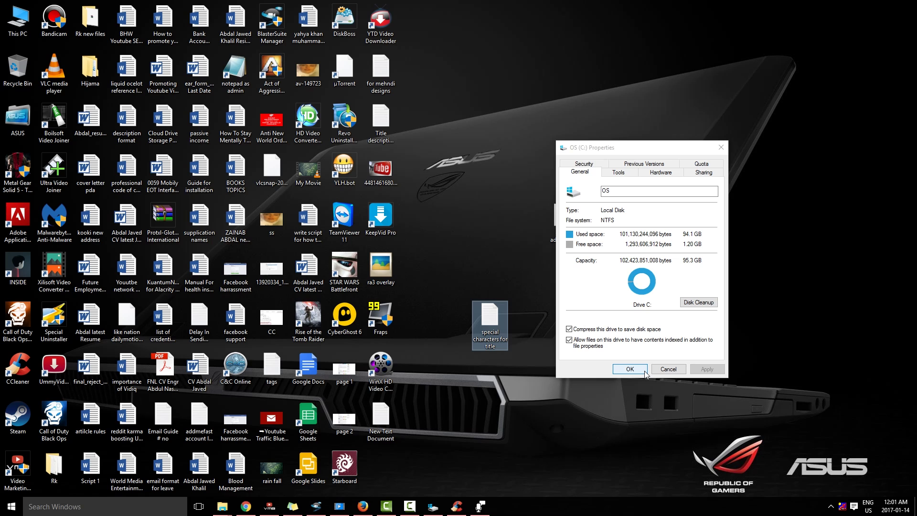
left_click(644, 371)
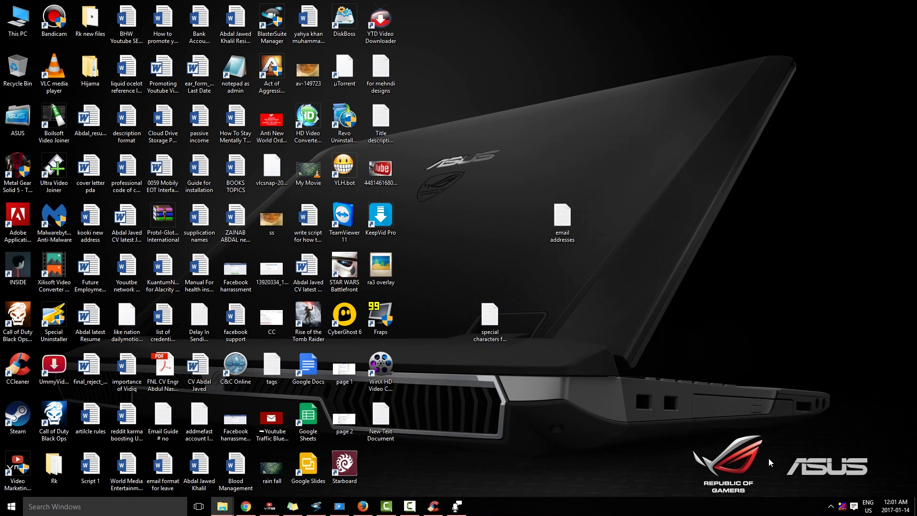
left_click(433, 506)
left_click(434, 506)
left_click(409, 510)
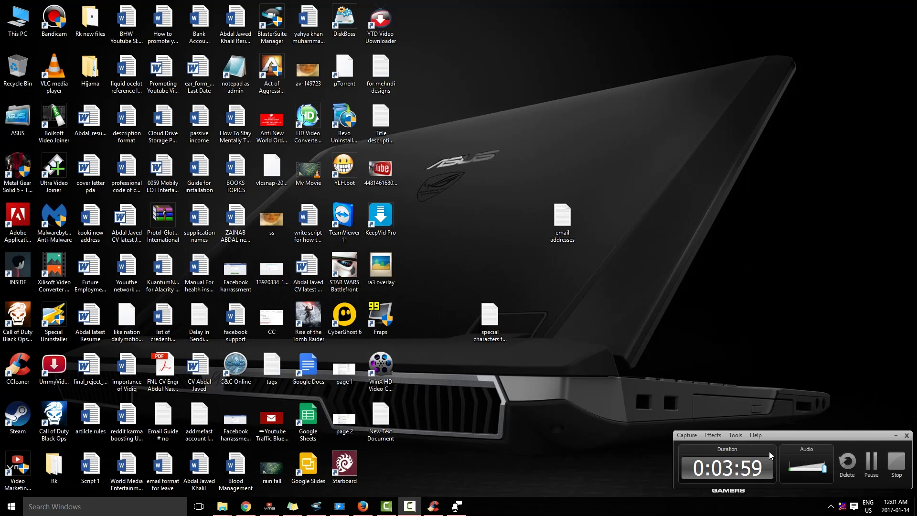